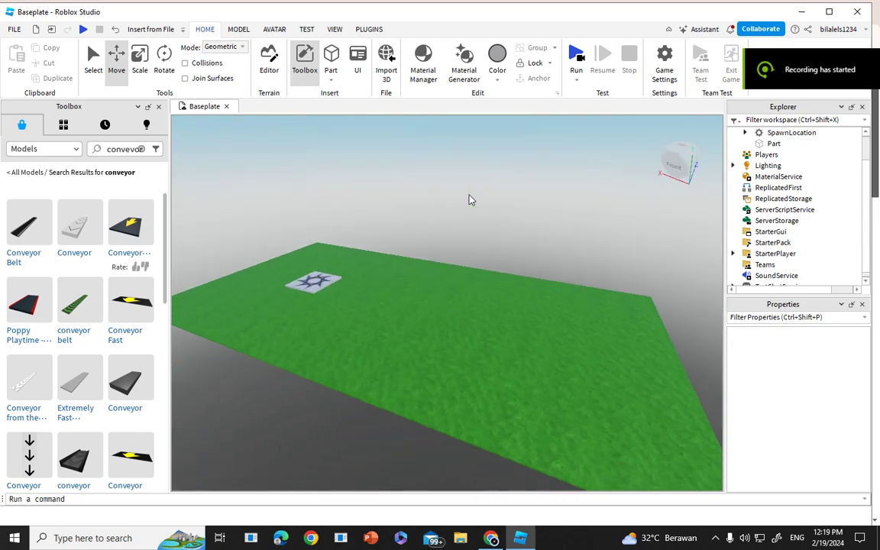
pyautogui.press('w')
pyautogui.click(32, 171)
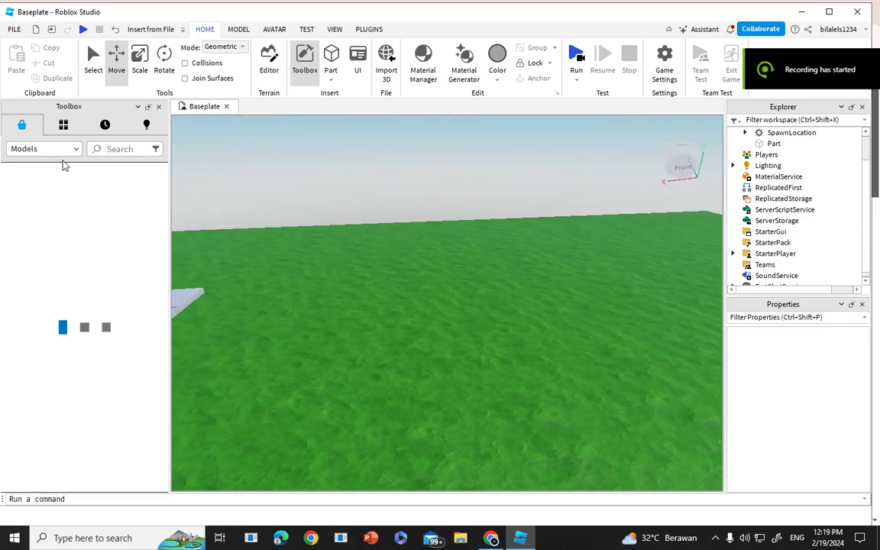
pyautogui.click(148, 127)
pyautogui.moveTo(309, 197); pyautogui.dragTo(310, 196, button='right')
pyautogui.press('s')
pyautogui.press('d')
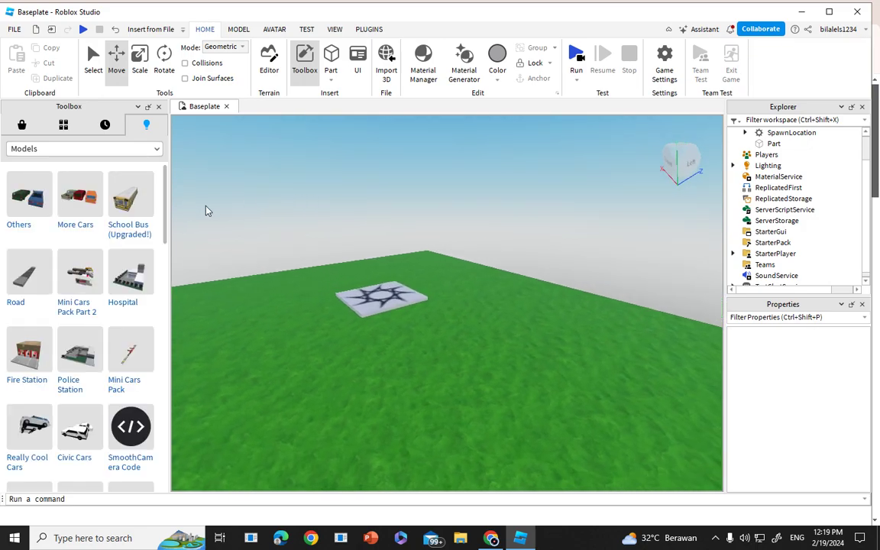
pyautogui.click(105, 125)
pyautogui.moveTo(394, 207); pyautogui.dragTo(394, 207, button='right')
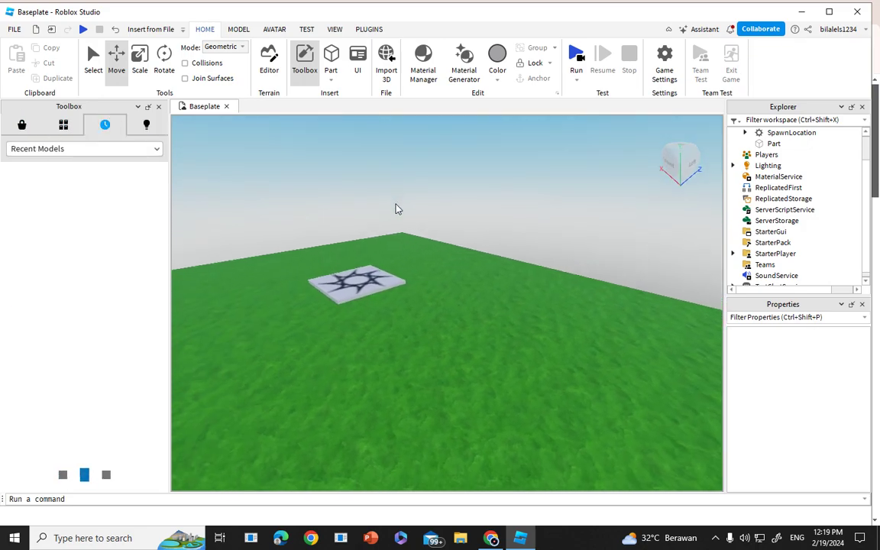
pyautogui.moveTo(535, 368); pyautogui.dragTo(630, 381)
pyautogui.moveTo(600, 344); pyautogui.dragTo(599, 344, button='right')
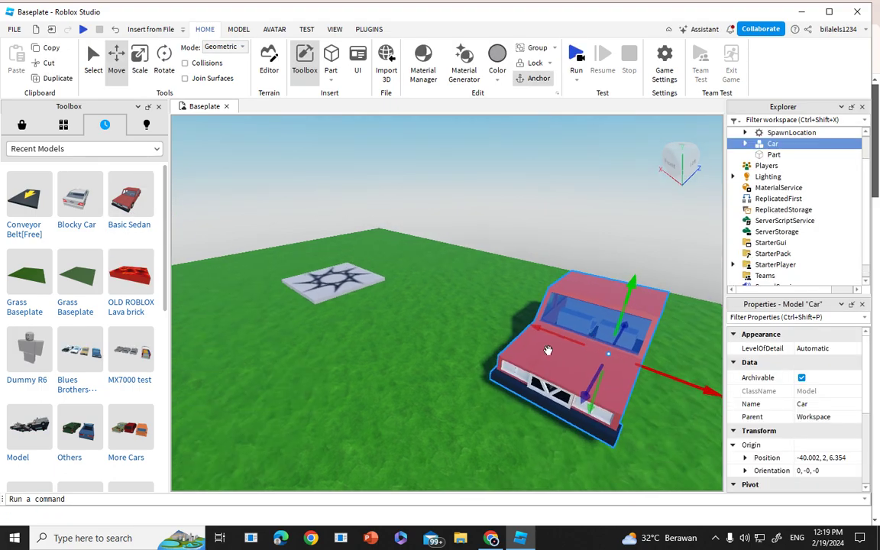
pyautogui.moveTo(548, 353); pyautogui.dragTo(499, 380)
pyautogui.press('r')
pyautogui.press('r')
pyautogui.press('r')
pyautogui.moveTo(499, 379); pyautogui.dragTo(500, 379, button='right')
pyautogui.moveTo(499, 379); pyautogui.dragTo(655, 380)
pyautogui.click(547, 232)
pyautogui.moveTo(547, 232); pyautogui.dragTo(546, 237, button='right')
pyautogui.press('w')
pyautogui.press('a')
pyautogui.click(526, 258)
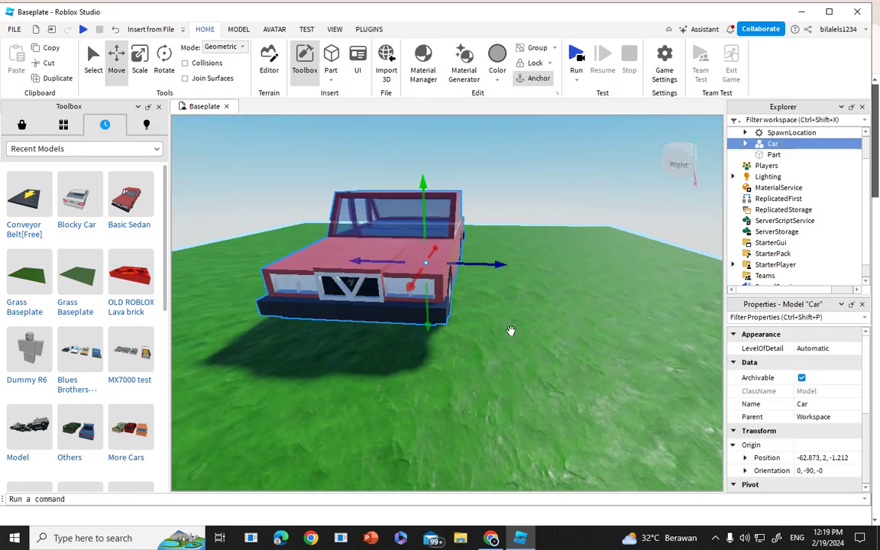
pyautogui.scroll(-5, 511, 281)
pyautogui.moveTo(511, 281); pyautogui.dragTo(412, 285)
pyautogui.moveTo(413, 285); pyautogui.dragTo(413, 285, button='right')
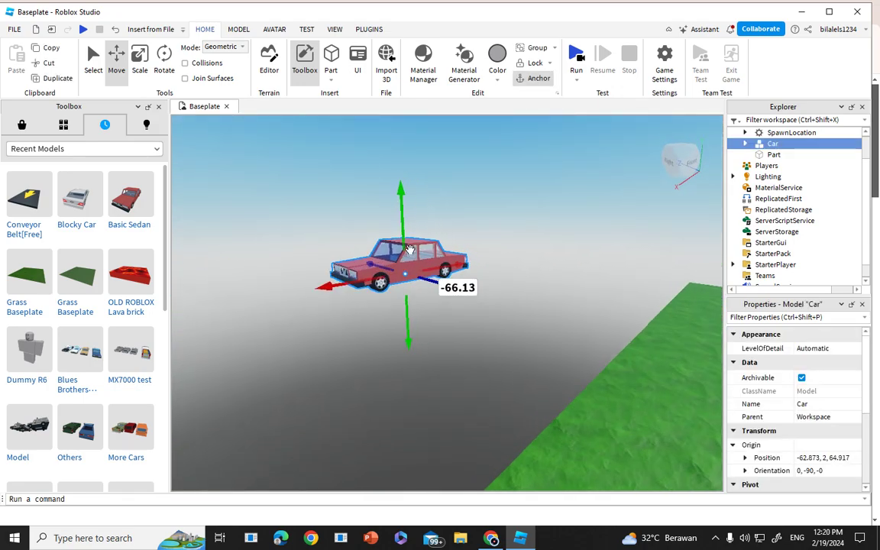
pyautogui.moveTo(401, 195); pyautogui.dragTo(414, 459)
pyautogui.press('Delete')
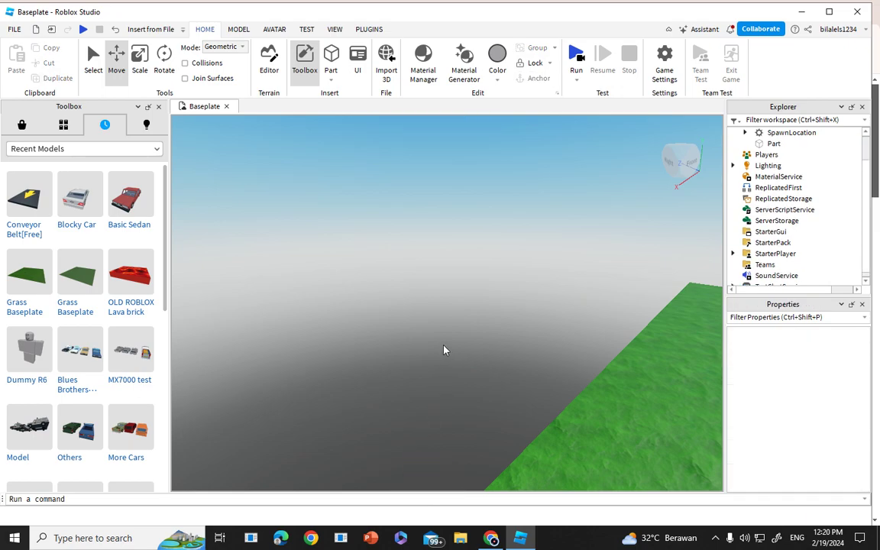
# Search the marketplace models for "blocky car".
pyautogui.moveTo(445, 348); pyautogui.dragTo(437, 342, button='right')
pyautogui.press('w')
pyautogui.scroll(-5, 445, 344)
pyautogui.press('w')
pyautogui.moveTo(370, 254); pyautogui.dragTo(370, 253, button='right')
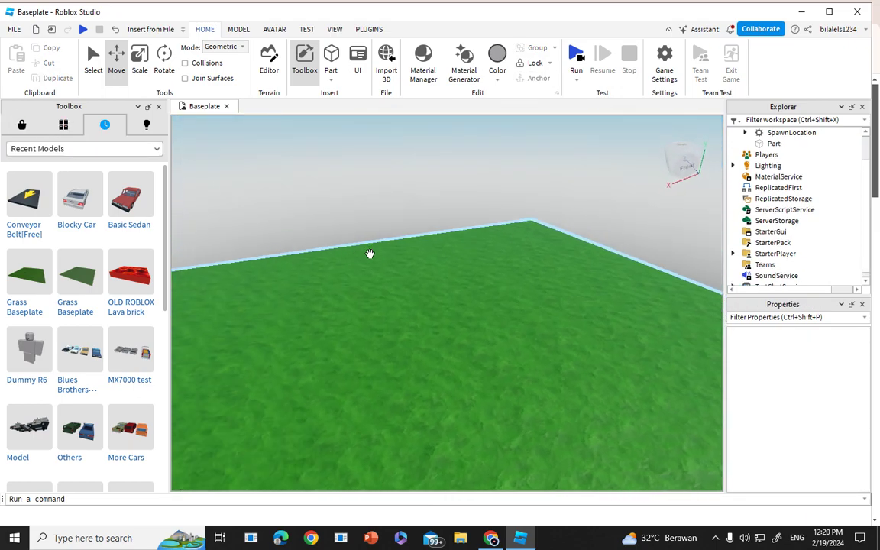
pyautogui.click(21, 125)
pyautogui.click(142, 149)
pyautogui.write('blocky')
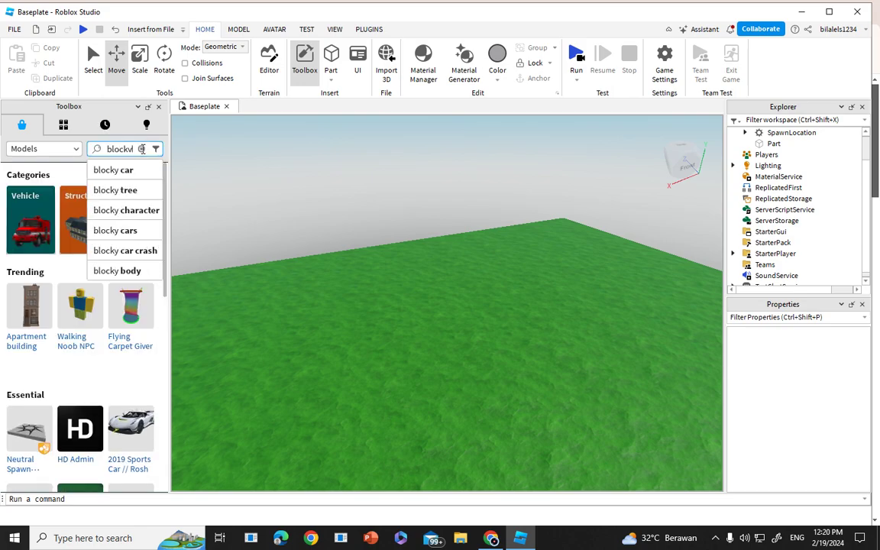
pyautogui.write(' car')
pyautogui.press('Return')
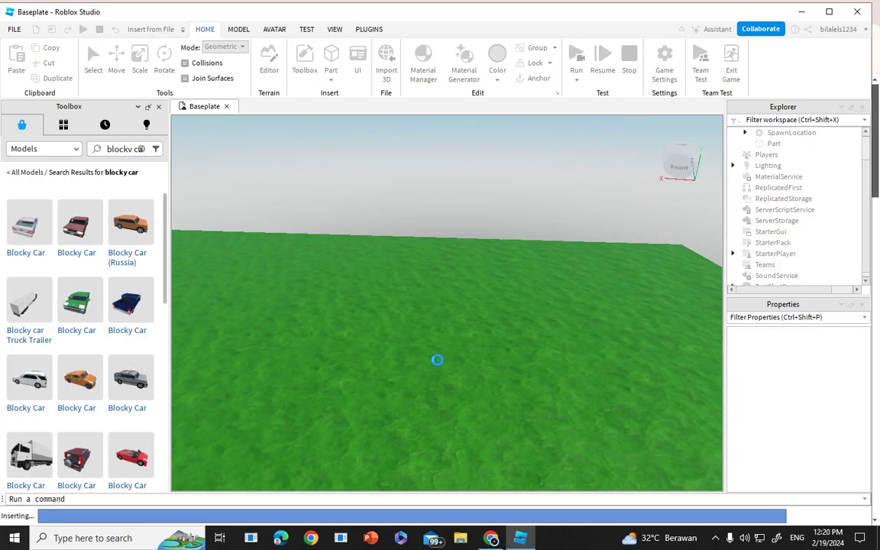
# Insert the white Blocky Car station wagon, rotate it and place it on the grass baseplate.
pyautogui.moveTo(437, 359); pyautogui.dragTo(458, 306)
pyautogui.click(471, 213)
pyautogui.moveTo(472, 213); pyautogui.dragTo(510, 288, button='right')
pyautogui.scroll(3, 510, 288)
pyautogui.press('r')
pyautogui.moveTo(491, 325); pyautogui.dragTo(458, 306)
pyautogui.press('r')
pyautogui.scroll(-4, 456, 280)
# Run the Virus-Destroyer scan on the place to clean the inserted car model.
pyautogui.click(368, 29)
pyautogui.click(400, 168)
pyautogui.press('w')
pyautogui.moveTo(400, 168); pyautogui.dragTo(401, 169, button='right')
pyautogui.press('a')
pyautogui.click(252, 53)
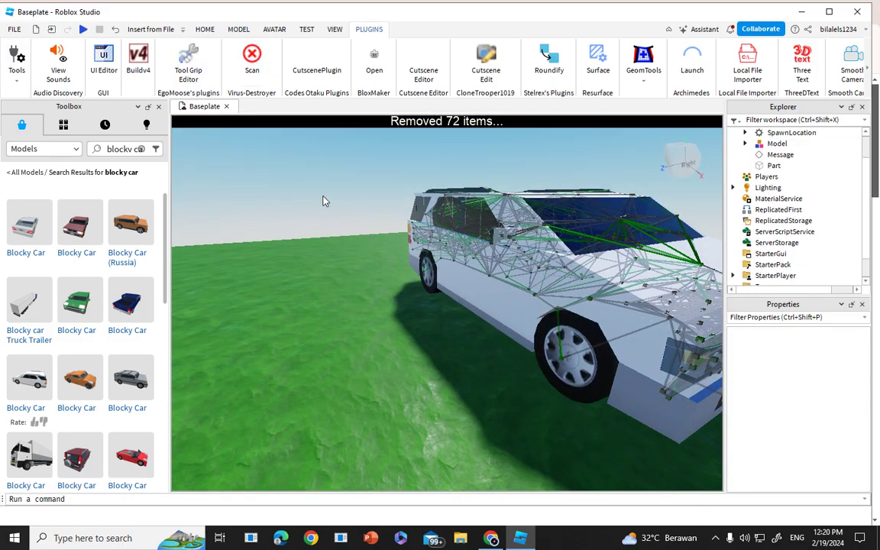
# Search the marketplace models for "conveyor".
pyautogui.press('s')
pyautogui.moveTo(270, 175); pyautogui.dragTo(268, 168, button='right')
pyautogui.press('d')
pyautogui.press('w')
pyautogui.press('s')
pyautogui.moveTo(393, 347); pyautogui.dragTo(280, 316, button='right')
pyautogui.press('s')
pyautogui.click(23, 173)
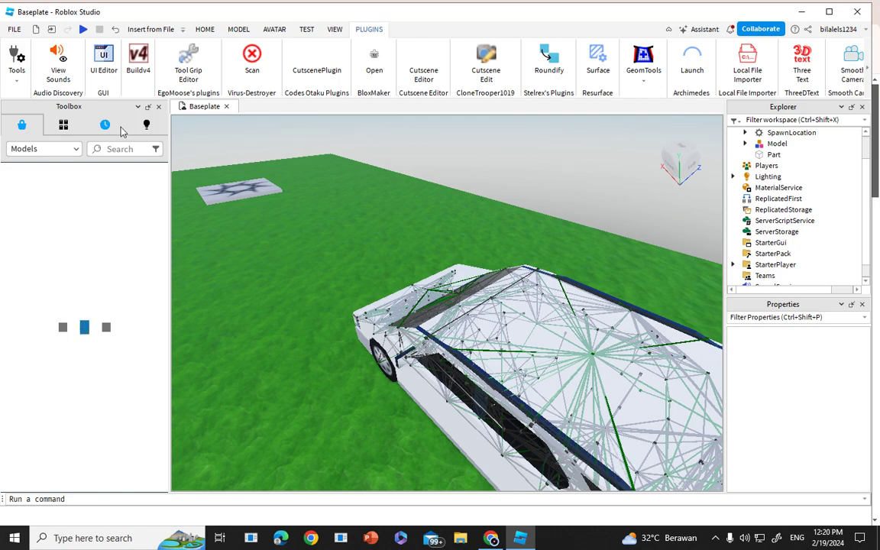
pyautogui.click(115, 129)
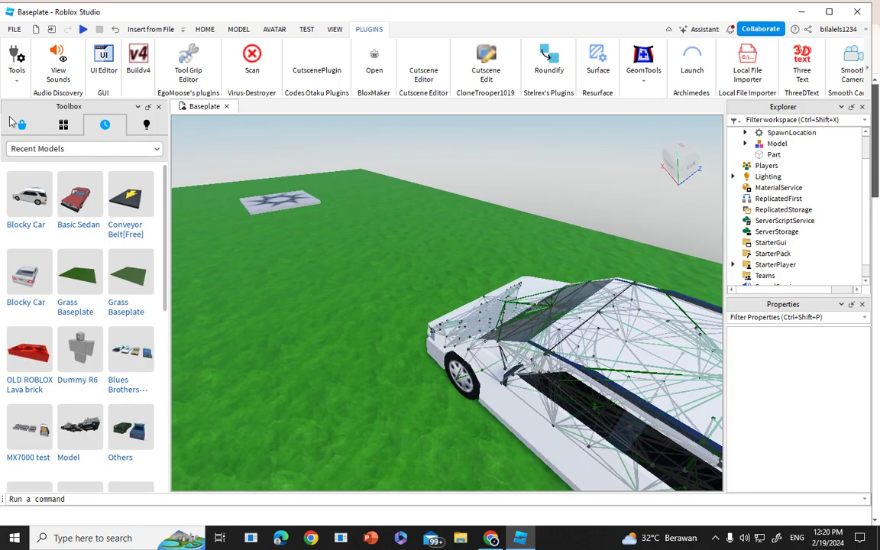
pyautogui.click(17, 122)
pyautogui.click(116, 148)
pyautogui.write('con')
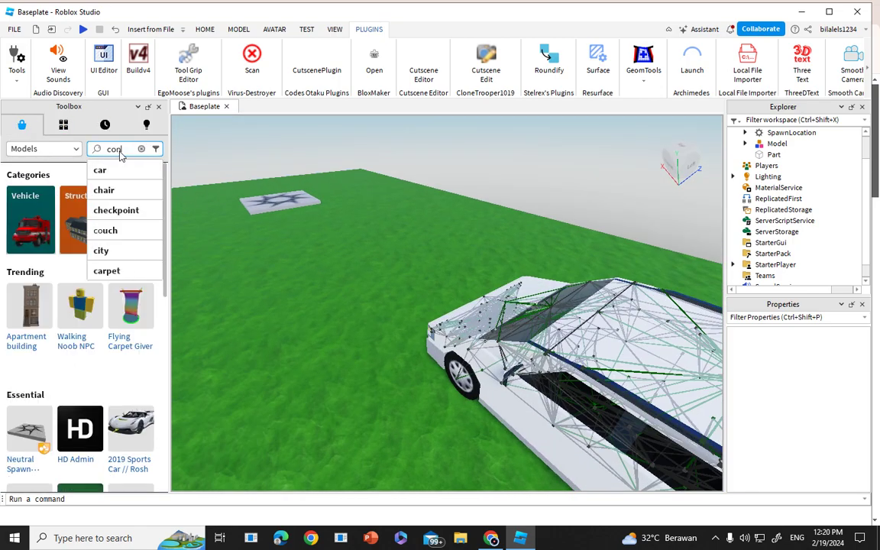
pyautogui.click(140, 194)
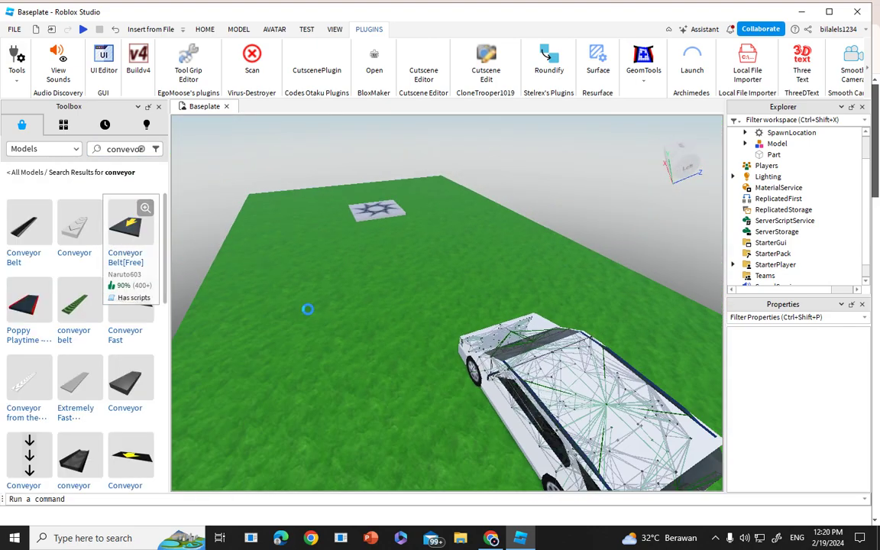
# Insert the Conveyor Belt[Free] model and move it onto the roof of the white car.
pyautogui.moveTo(307, 309); pyautogui.dragTo(392, 390)
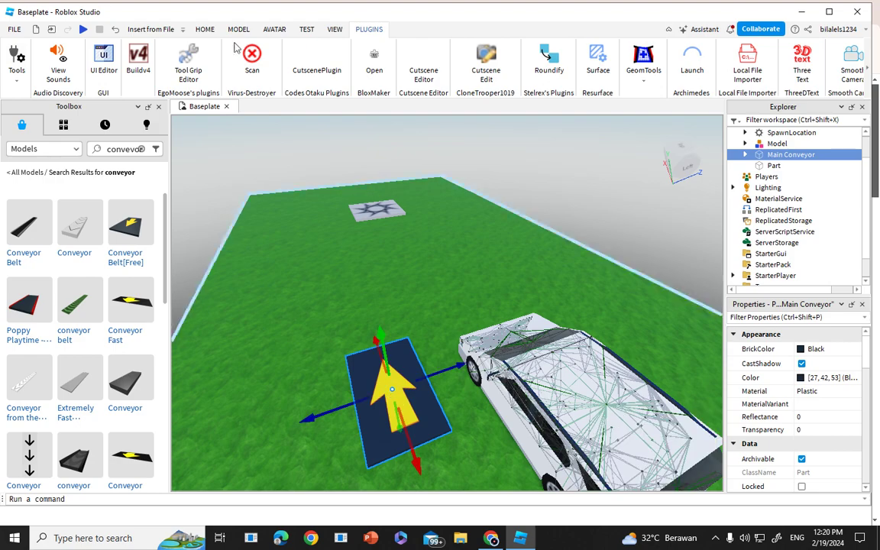
pyautogui.click(204, 29)
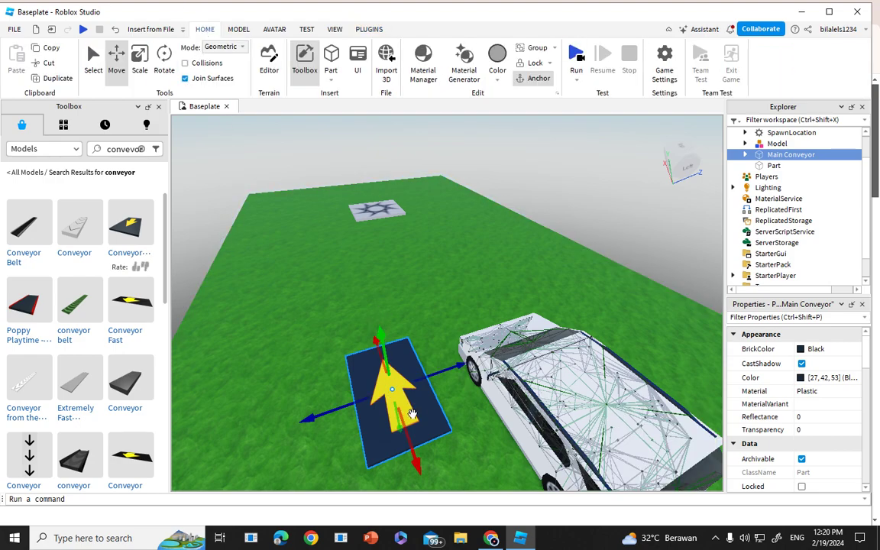
pyautogui.moveTo(425, 416); pyautogui.dragTo(620, 389)
pyautogui.moveTo(620, 389); pyautogui.dragTo(525, 324, button='right')
pyautogui.moveTo(523, 279)
pyautogui.mouseDown()
pyautogui.moveTo(510, 275)
pyautogui.moveTo(524, 285)
pyautogui.mouseUp()
pyautogui.press('s')
# Scale the conveyor to cover the roof of the car.
pyautogui.click(140, 64)
pyautogui.moveTo(524, 285); pyautogui.dragTo(502, 281, button='right')
pyautogui.moveTo(329, 359); pyautogui.dragTo(483, 326)
pyautogui.press('d')
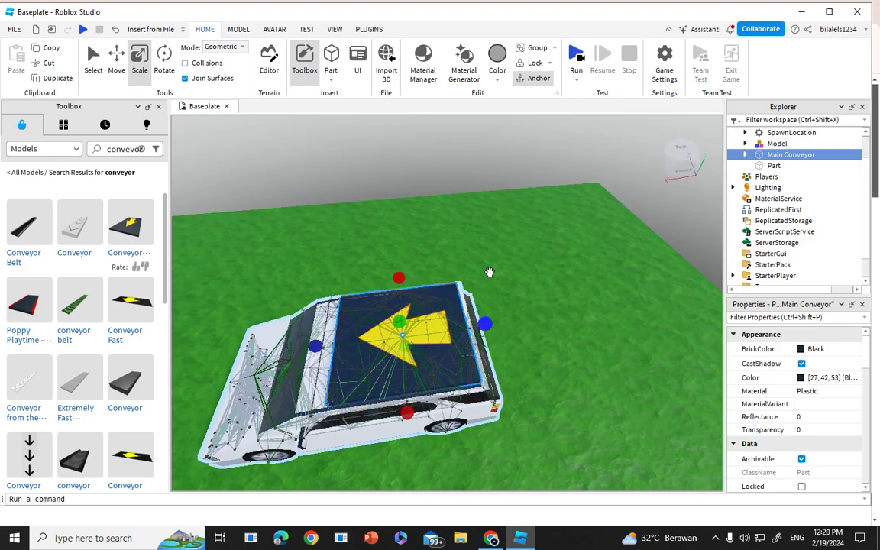
# Examine how the conveyor sits on the car's roof, checking it from the front, side and above.
pyautogui.click(462, 192)
pyautogui.press('d')
pyautogui.moveTo(459, 191); pyautogui.dragTo(247, 316, button='right')
pyautogui.scroll(-5, 458, 191)
pyautogui.scroll(5, 465, 190)
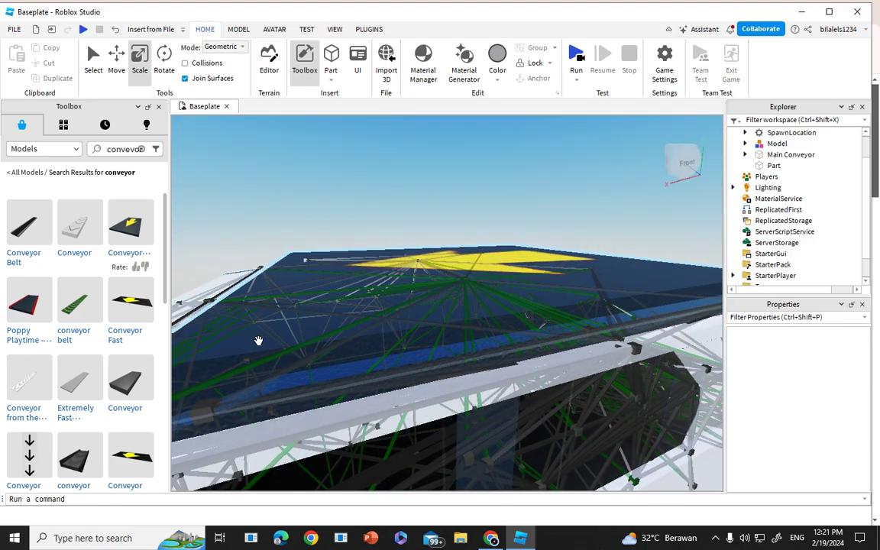
pyautogui.click(258, 340)
pyautogui.scroll(-5, 305, 252)
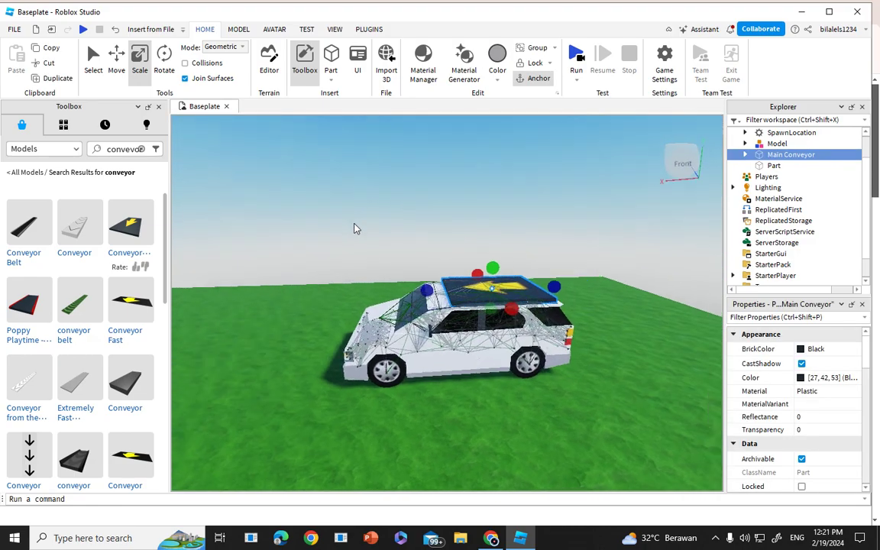
pyautogui.scroll(5, 354, 227)
pyautogui.scroll(-5, 354, 228)
pyautogui.scroll(5, 460, 335)
pyautogui.moveTo(460, 335); pyautogui.dragTo(462, 335, button='right')
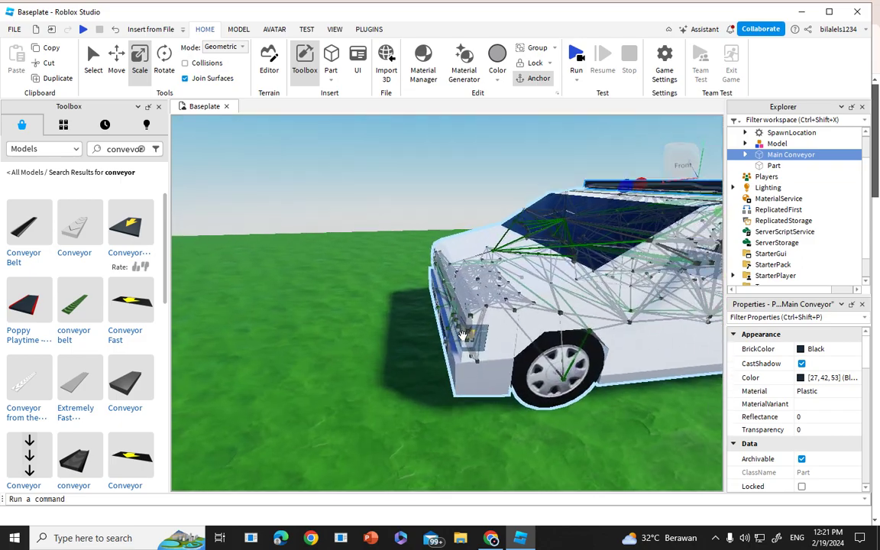
pyautogui.scroll(5, 461, 336)
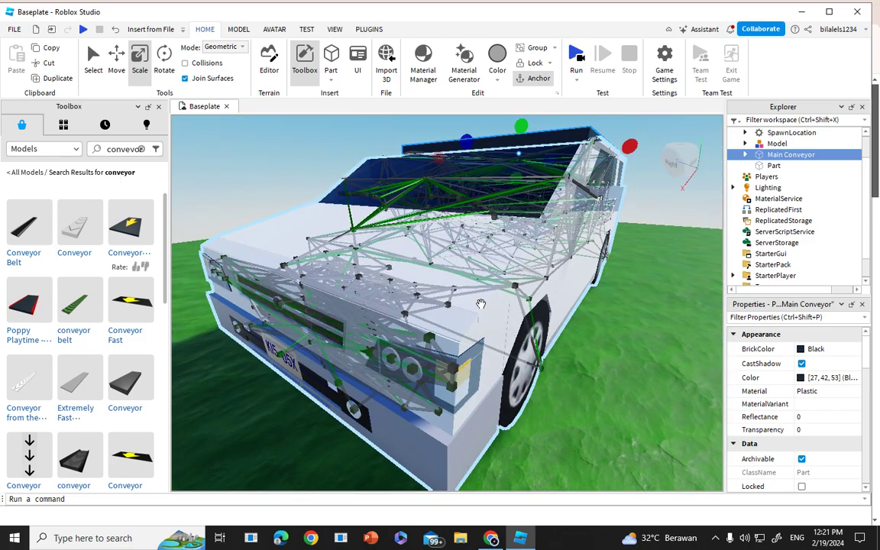
pyautogui.scroll(-5, 480, 304)
pyautogui.moveTo(480, 304); pyautogui.dragTo(466, 249, button='right')
pyautogui.scroll(4, 482, 305)
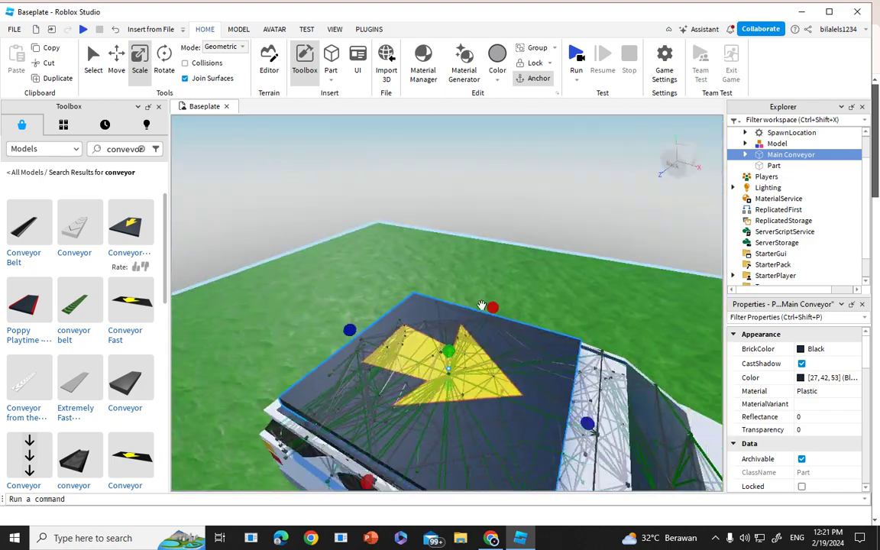
pyautogui.scroll(2, 482, 305)
pyautogui.scroll(-4, 476, 324)
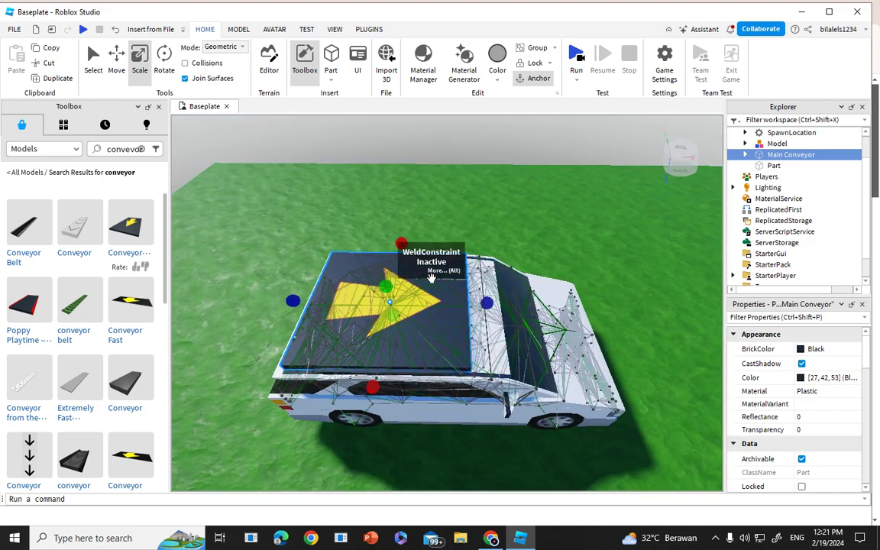
pyautogui.scroll(3, 443, 250)
# Move the conveyor vertically by about -0.011 so it rests on the car's roof.
pyautogui.moveTo(431, 277); pyautogui.dragTo(443, 250, button='right')
pyautogui.press('s')
pyautogui.click(117, 68)
pyautogui.scroll(3, 366, 266)
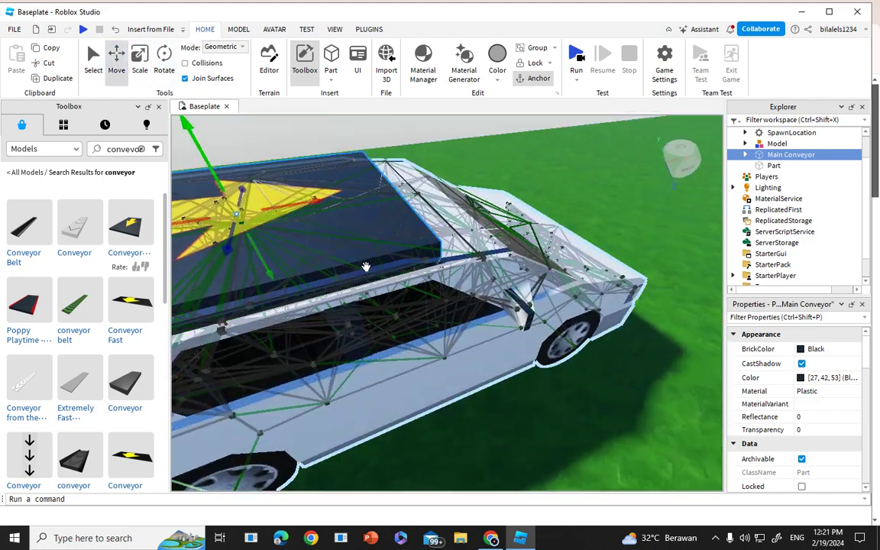
pyautogui.moveTo(366, 267); pyautogui.dragTo(329, 289, button='right')
pyautogui.moveTo(328, 288)
pyautogui.mouseDown()
pyautogui.moveTo(322, 226)
pyautogui.moveTo(323, 291)
pyautogui.mouseUp()
pyautogui.scroll(-10, 789, 458)
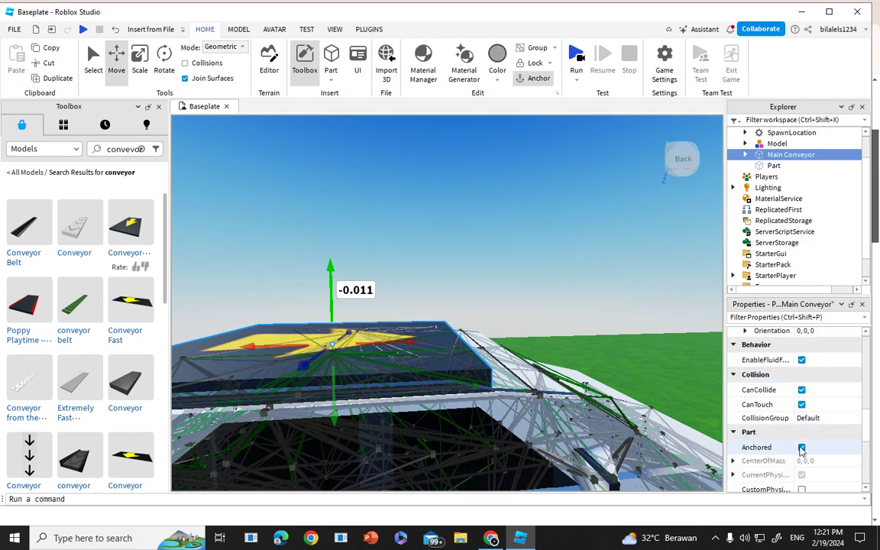
# Unanchor the conveyor on the car's roof.
pyautogui.scroll(-2, 788, 459)
pyautogui.moveTo(488, 287); pyautogui.dragTo(431, 284, button='right')
pyautogui.scroll(-4, 428, 269)
pyautogui.click(428, 267)
pyautogui.scroll(2, 346, 259)
pyautogui.click(340, 249)
pyautogui.press('a')
pyautogui.moveTo(340, 248); pyautogui.dragTo(466, 248, button='right')
pyautogui.press('w')
pyautogui.click(533, 79)
# Group the car model and Main Conveyor into one model and expand it in the object tree.
pyautogui.scroll(-5, 473, 350)
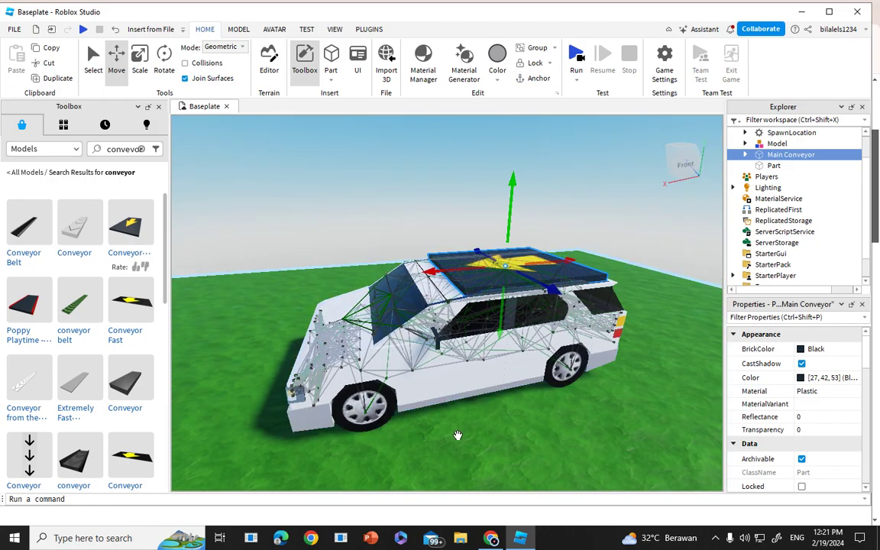
pyautogui.click(417, 395)
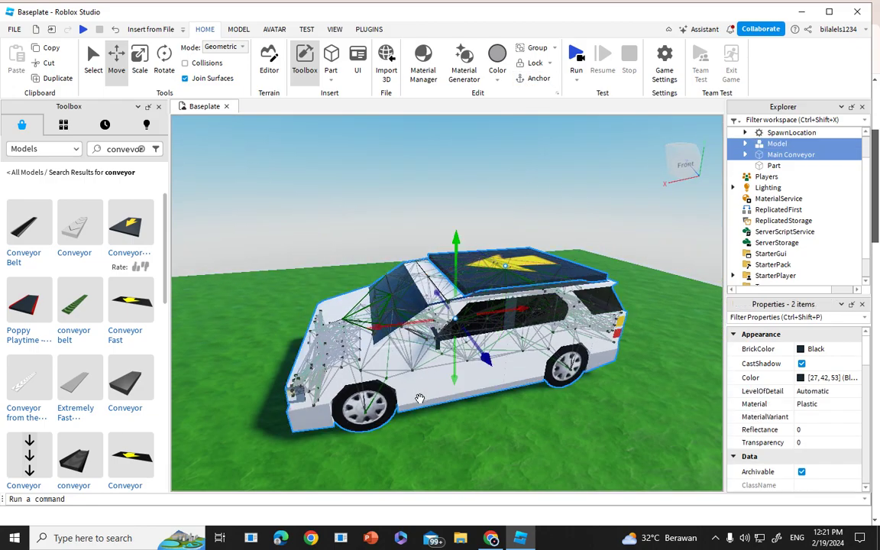
pyautogui.click(744, 143)
# Set Main Conveyor's transparency to 1 and delete its arrow decal.
pyautogui.click(798, 165)
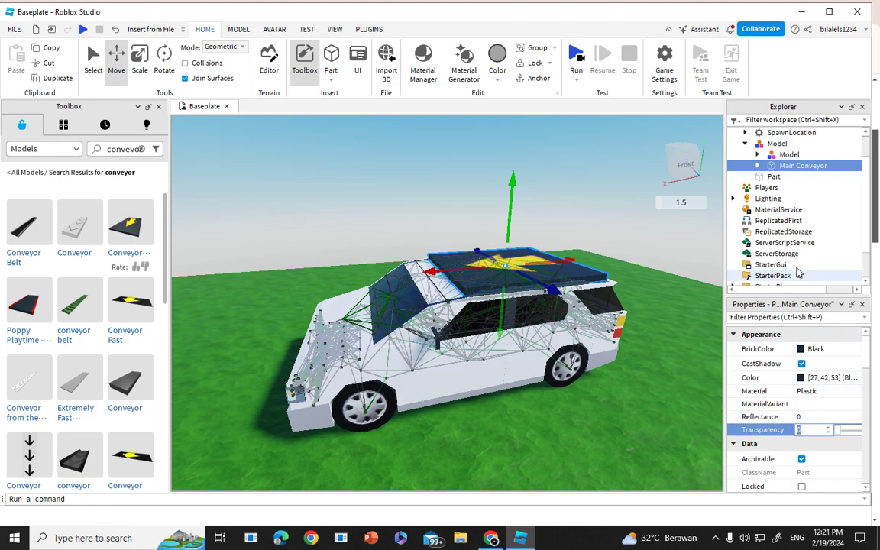
pyautogui.click(758, 166)
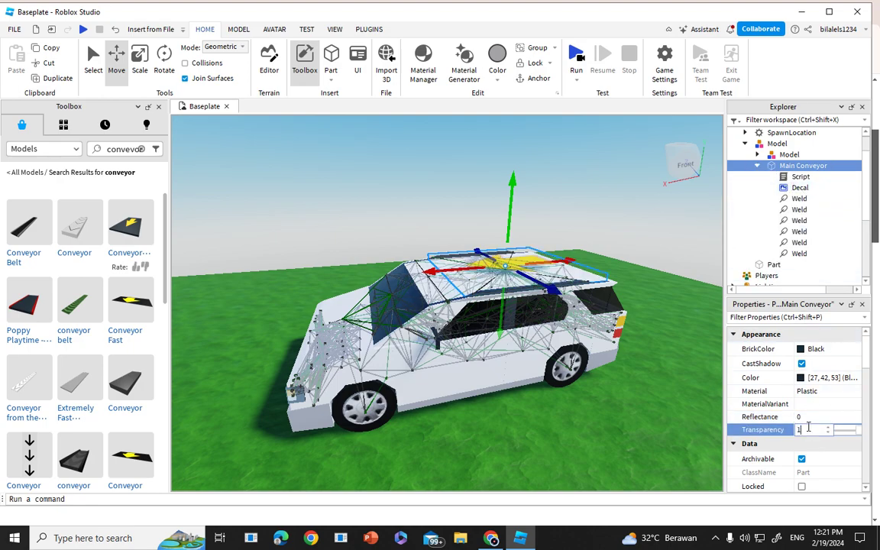
pyautogui.click(794, 187)
pyautogui.press('Delete')
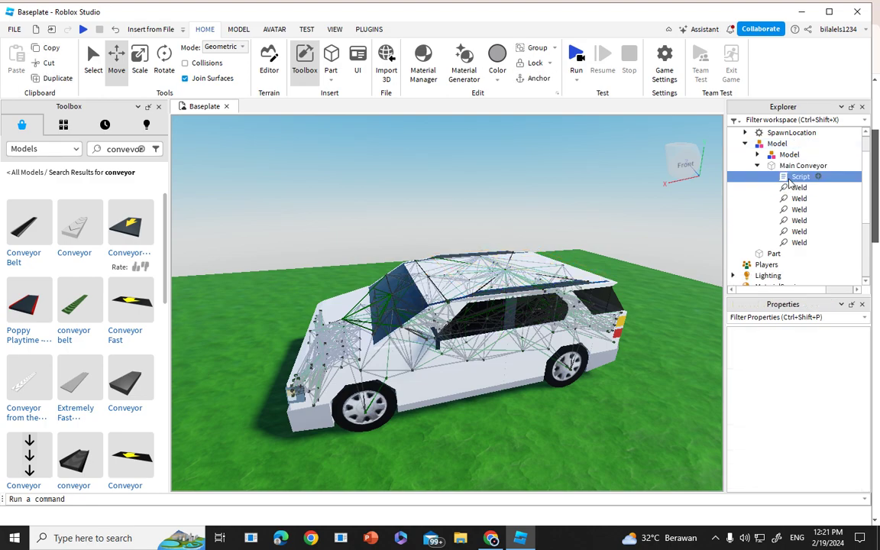
# Set the lookVector velocity multiplier in Main Conveyor's script to 35.
pyautogui.doubleClick(799, 176)
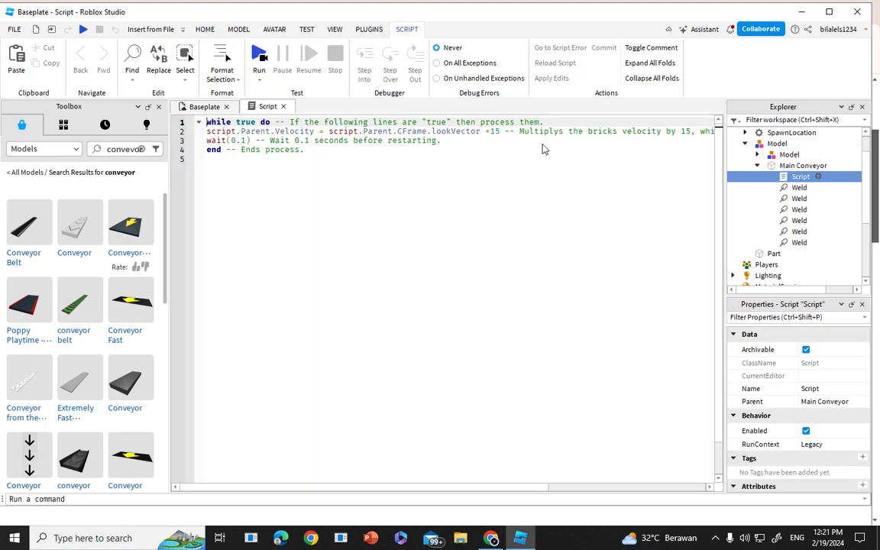
pyautogui.click(497, 131)
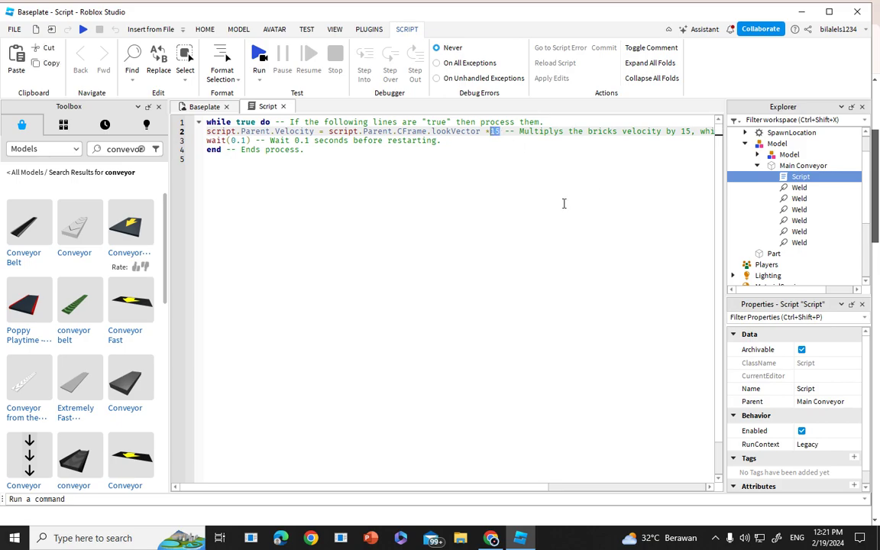
pyautogui.click(204, 107)
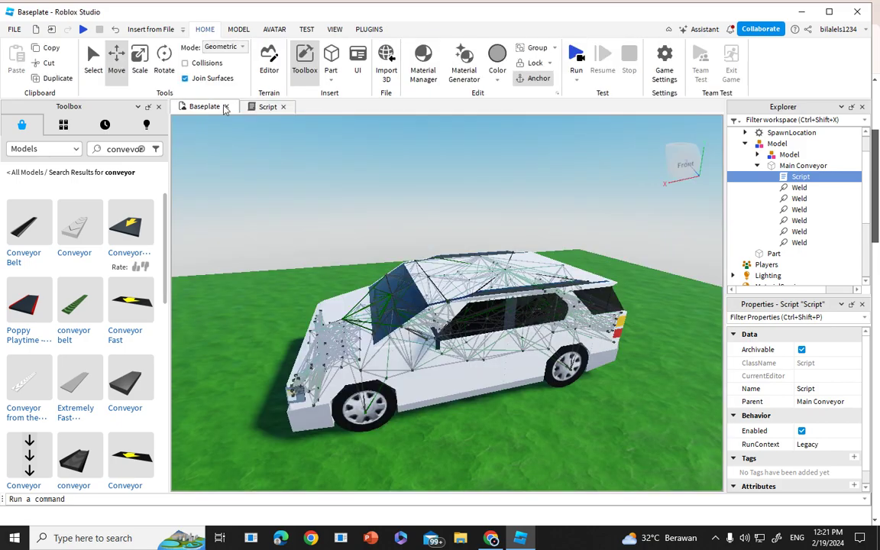
pyautogui.doubleClick(798, 177)
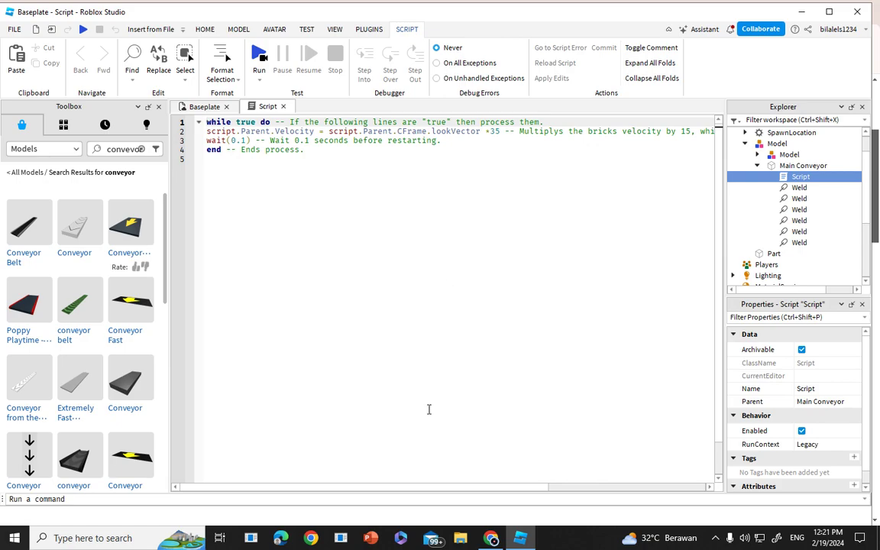
# Review the full velocity line in the conveyor script, close the script, and collapse Main Conveyor and the car model in the object tree.
pyautogui.moveTo(350, 490); pyautogui.dragTo(497, 477)
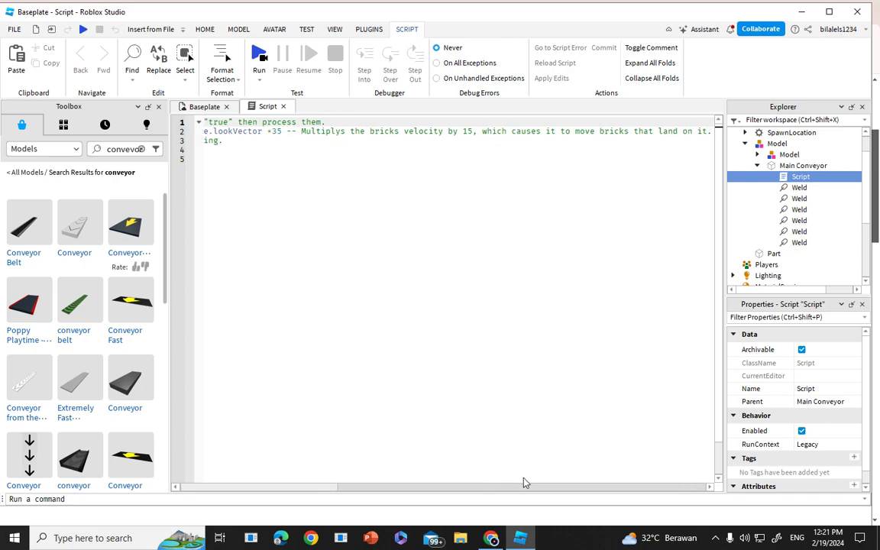
pyautogui.moveTo(524, 482); pyautogui.dragTo(351, 481)
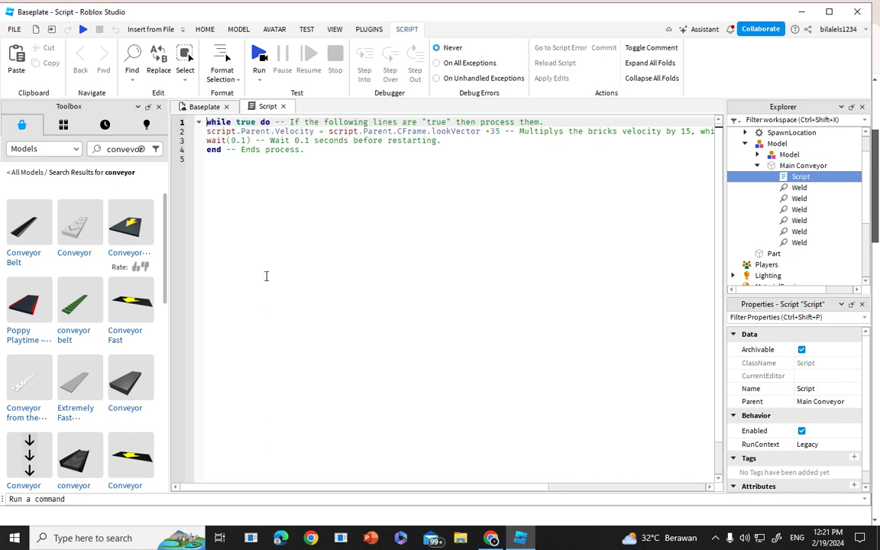
pyautogui.click(205, 106)
pyautogui.click(284, 107)
pyautogui.moveTo(596, 160); pyautogui.dragTo(552, 186, button='right')
pyautogui.scroll(-3, 551, 185)
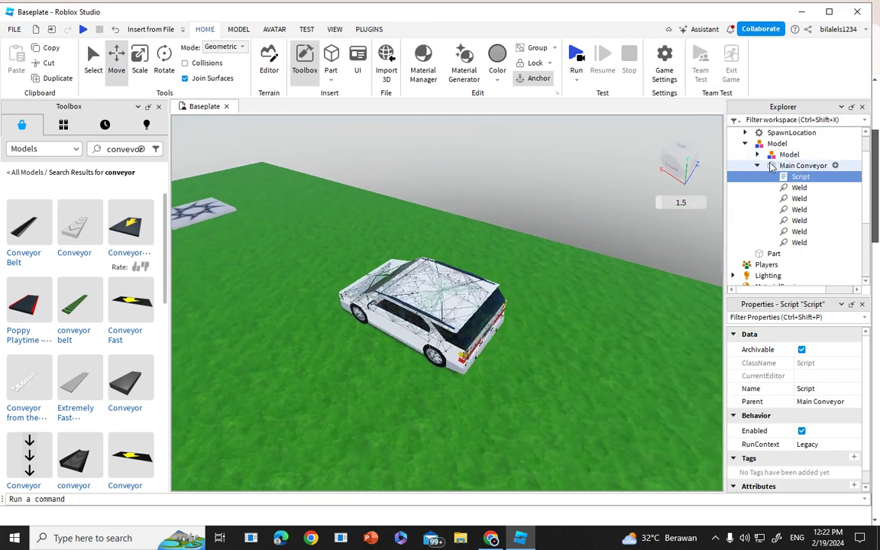
pyautogui.click(757, 166)
pyautogui.click(742, 145)
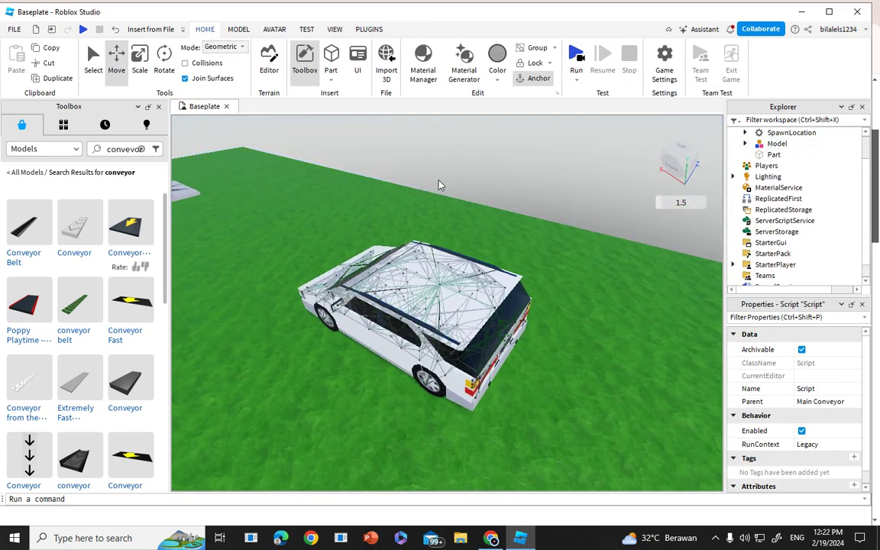
# Run the simulation to watch how the car drives across the baseplate, and stop it.
pyautogui.click(421, 296)
pyautogui.moveTo(420, 297); pyautogui.dragTo(526, 180, button='right')
pyautogui.click(526, 181)
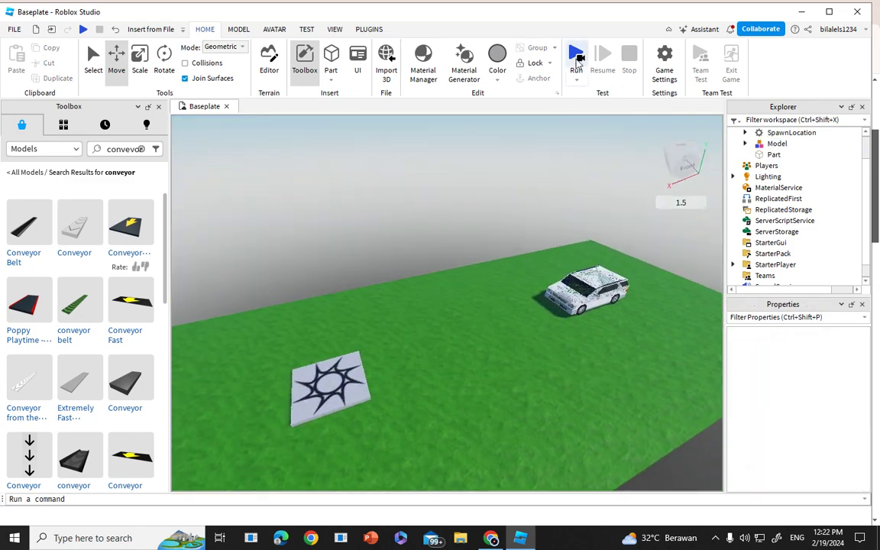
pyautogui.press('w')
pyautogui.click(575, 61)
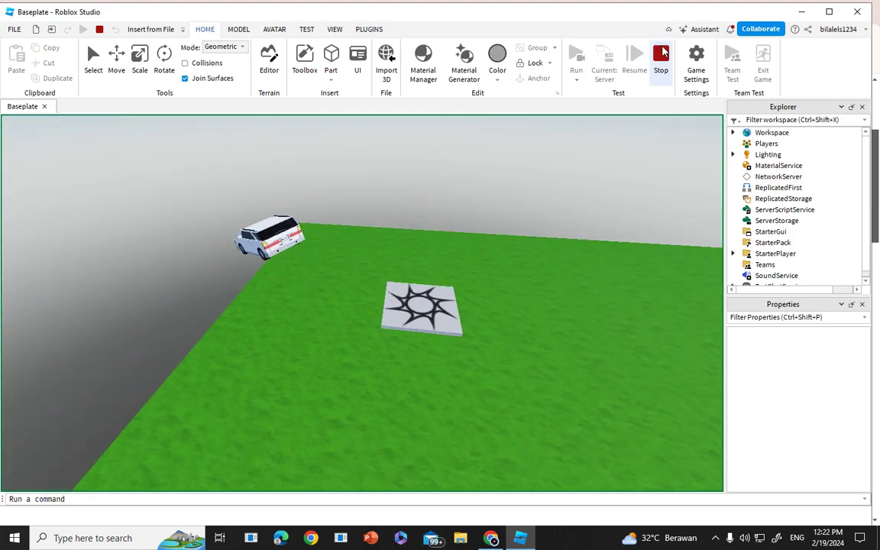
pyautogui.click(660, 57)
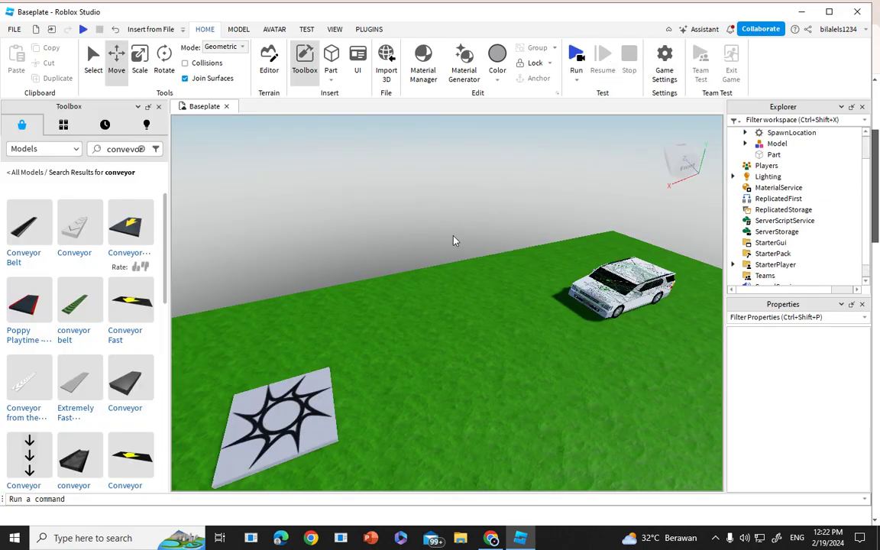
# Reposition the grouped car model on the grass baseplate and deselect it.
pyautogui.scroll(4, 588, 329)
pyautogui.moveTo(574, 336); pyautogui.dragTo(682, 300)
pyautogui.scroll(5, 682, 300)
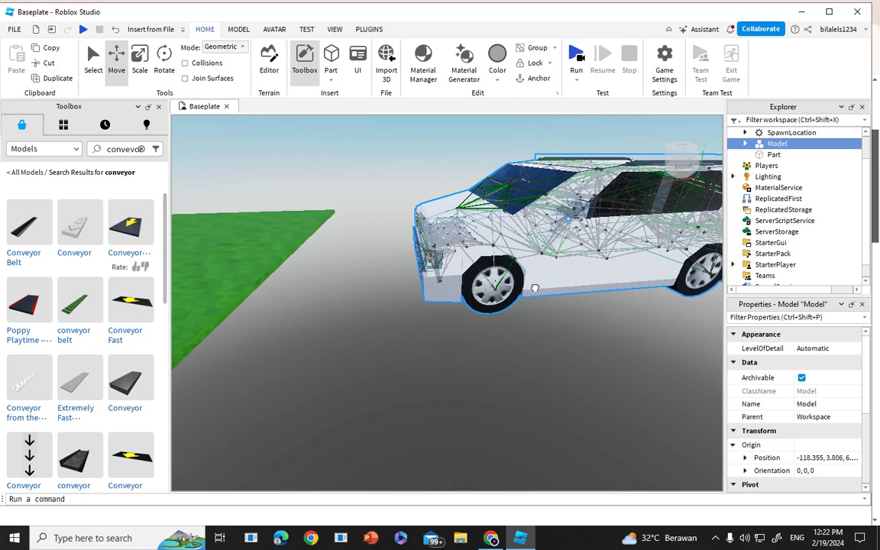
pyautogui.scroll(-5, 535, 288)
pyautogui.moveTo(534, 288); pyautogui.dragTo(410, 360)
pyautogui.click(474, 374)
pyautogui.moveTo(519, 310); pyautogui.dragTo(488, 325, button='right')
pyautogui.scroll(4, 493, 322)
pyautogui.click(17, 173)
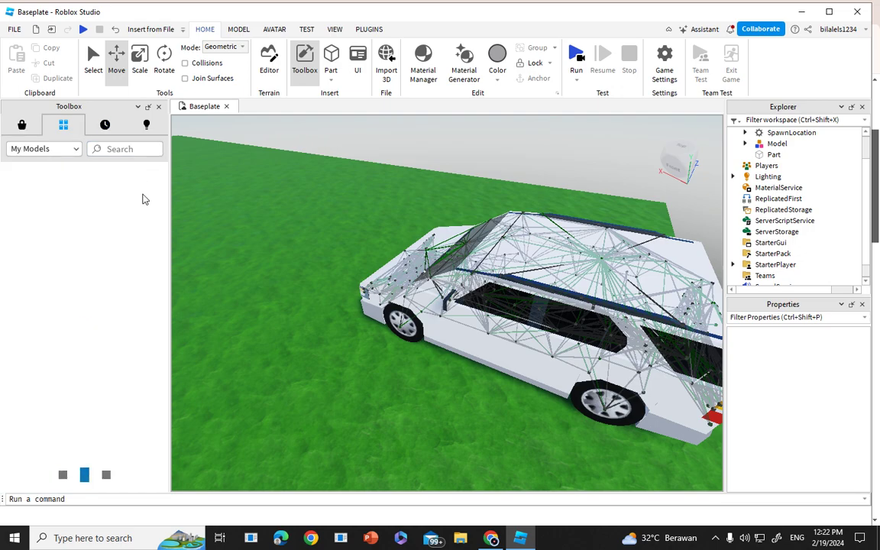
pyautogui.scroll(-10, 126, 321)
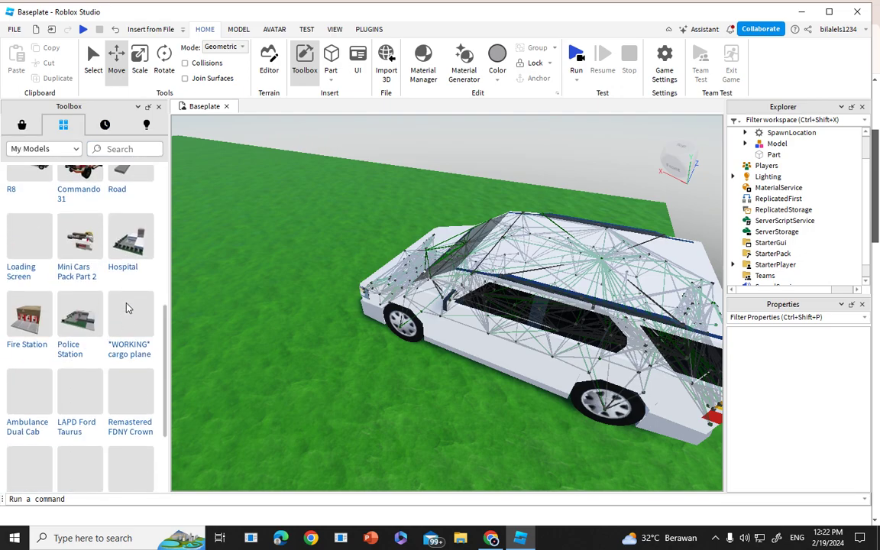
pyautogui.scroll(-6, 121, 336)
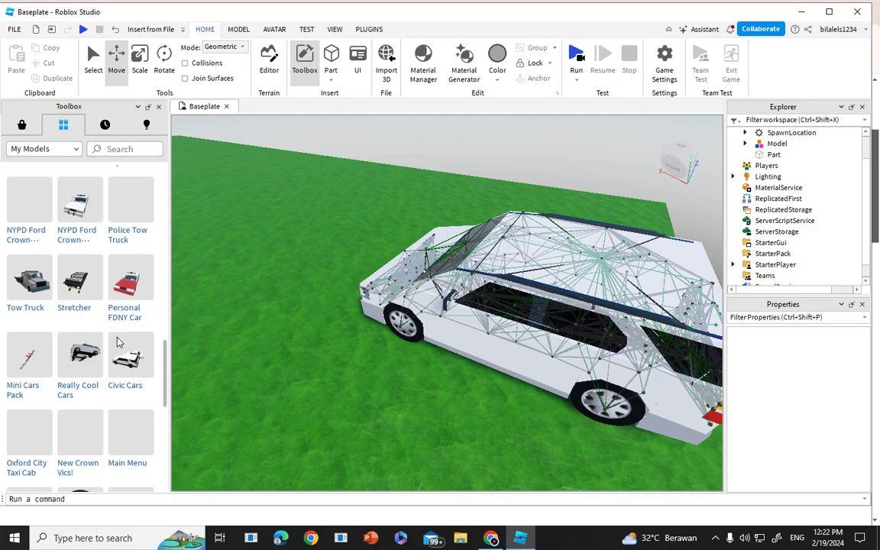
pyautogui.scroll(-4, 115, 344)
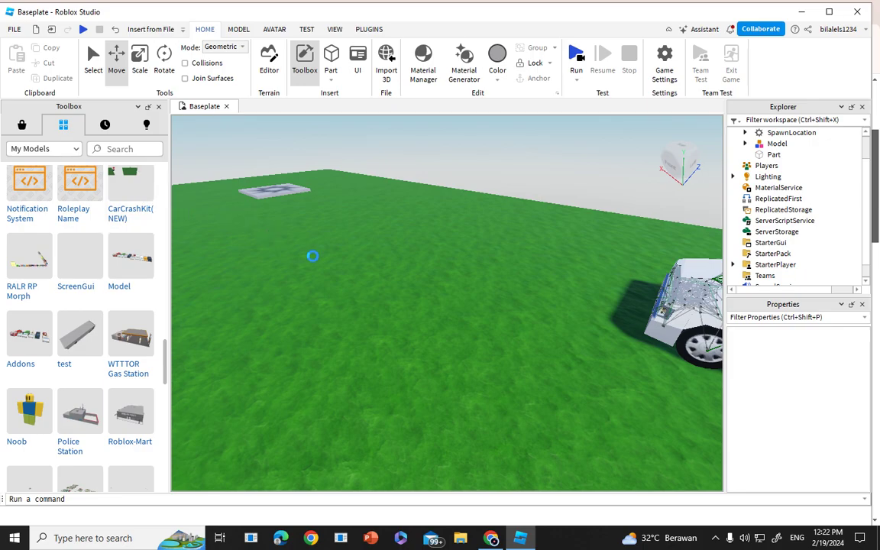
pyautogui.moveTo(362, 279); pyautogui.dragTo(237, 246)
pyautogui.moveTo(421, 243); pyautogui.dragTo(525, 176, button='right')
pyautogui.scroll(-3, 422, 246)
pyautogui.scroll(4, 421, 241)
pyautogui.scroll(-4, 421, 242)
pyautogui.press('Delete')
pyautogui.scroll(-5, 407, 220)
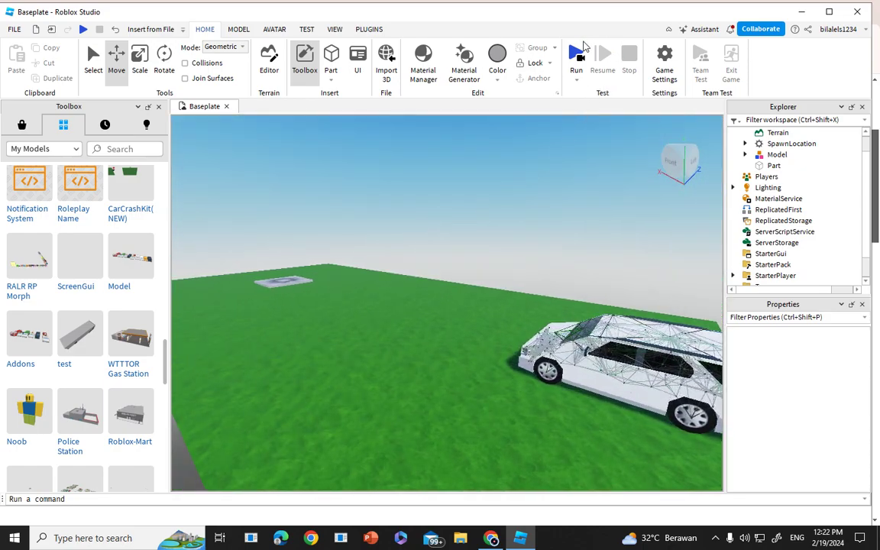
# Start another simulation and follow the car as it drives toward the spawn location.
pyautogui.press('F5')
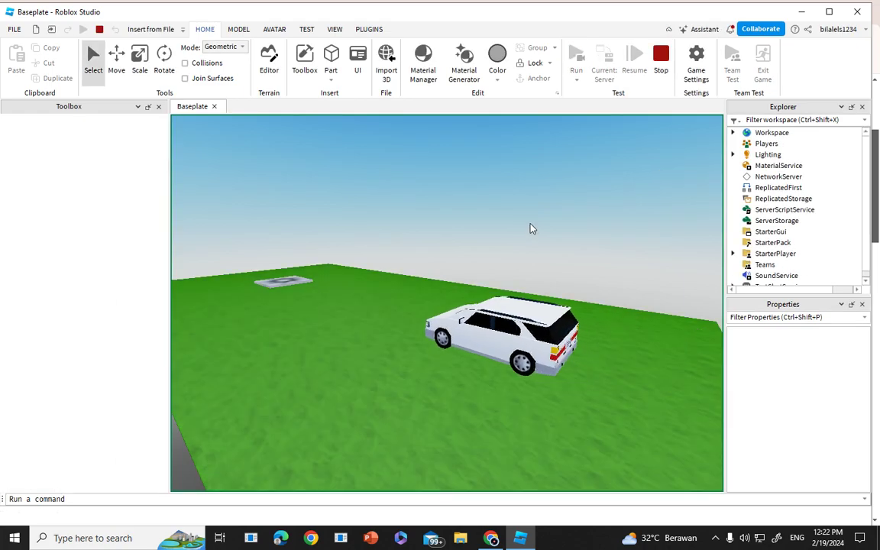
pyautogui.press('w')
pyautogui.moveTo(532, 228); pyautogui.dragTo(533, 229, button='right')
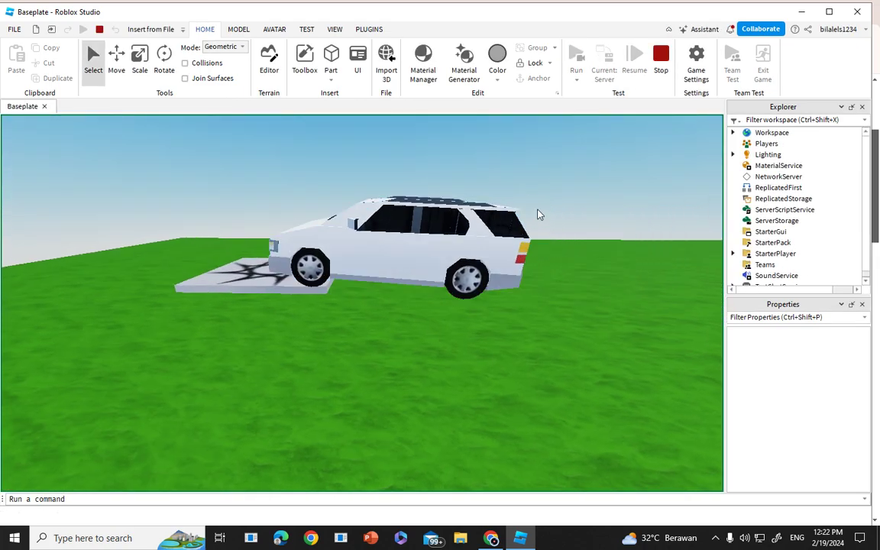